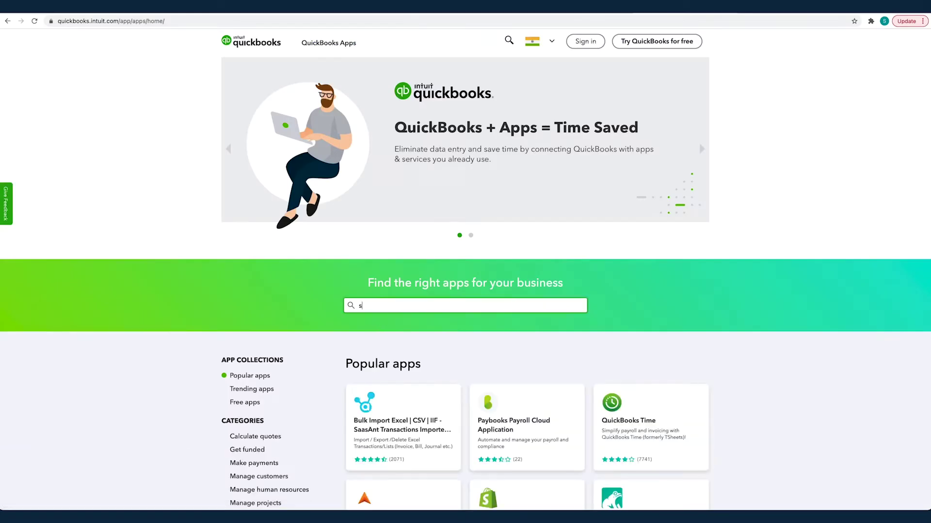
pyautogui.write('saasant transaction')
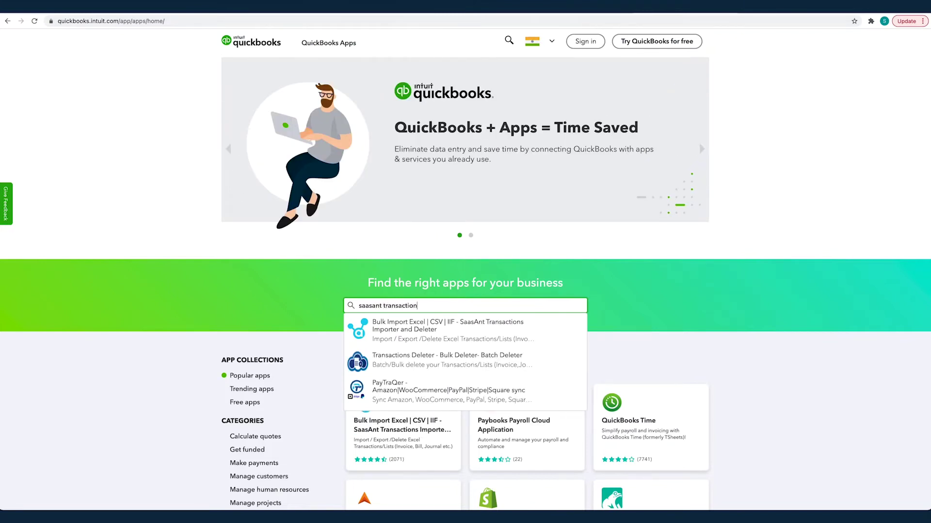
pyautogui.write('s')
# Pick the first 'saasant transactions' suggestion to reach the SaasAnt Transactions app page
pyautogui.press('Down')
pyautogui.press('Return')
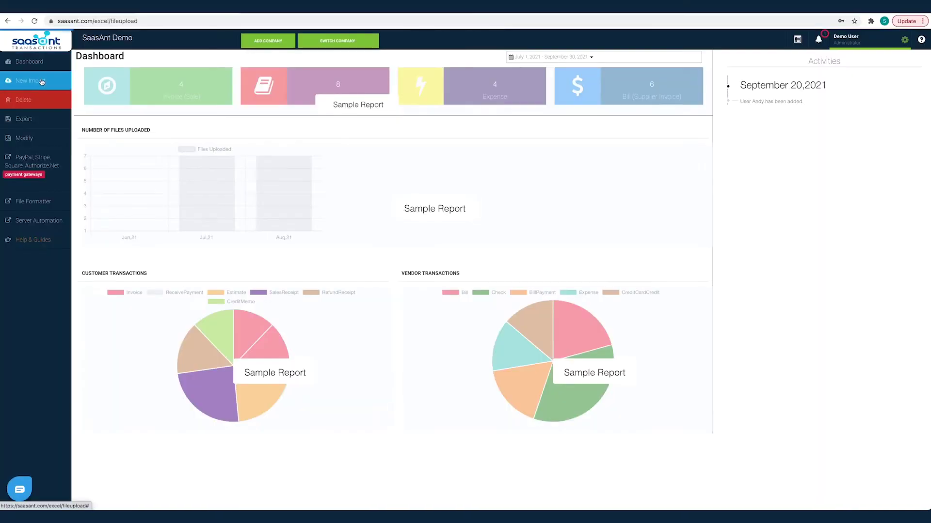
pyautogui.click(32, 81)
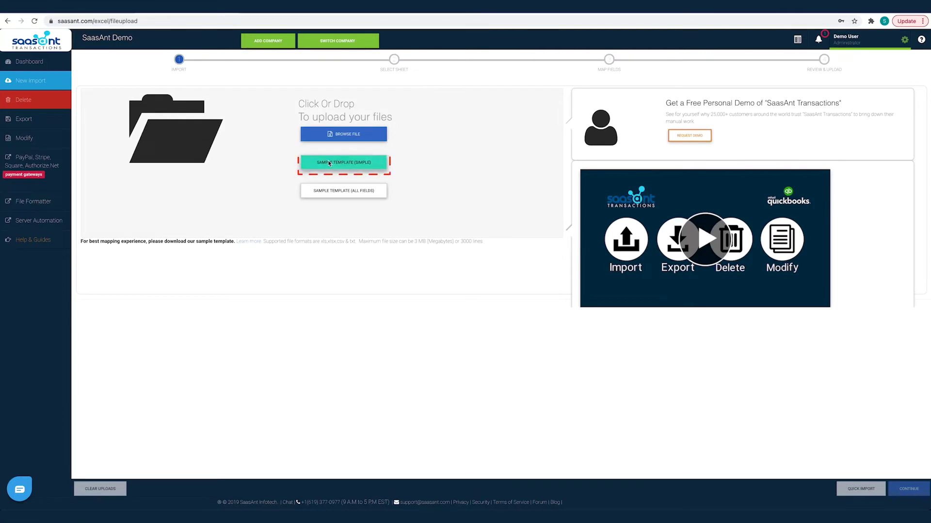
# Review the general, Customers and Products / Services import settings, toggling find-customer-by-tax-resale-number
pyautogui.click(904, 40)
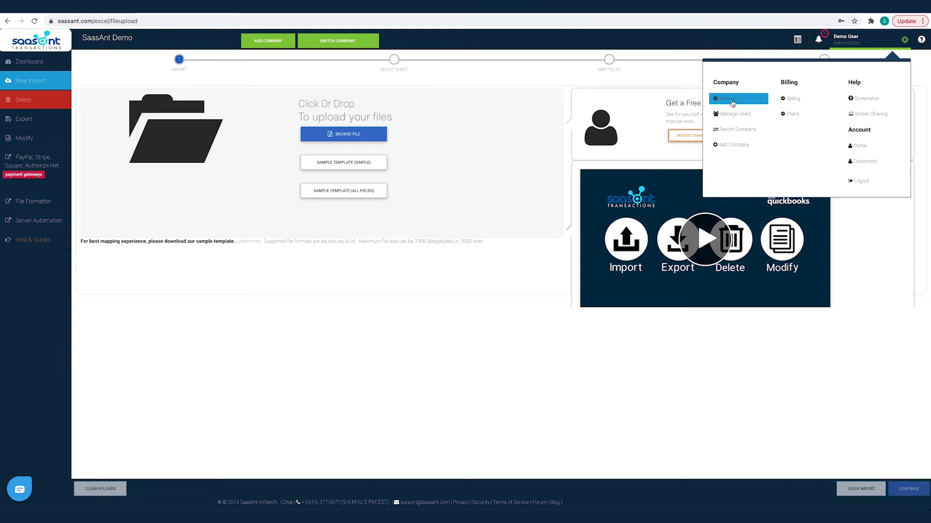
pyautogui.click(732, 103)
pyautogui.click(93, 73)
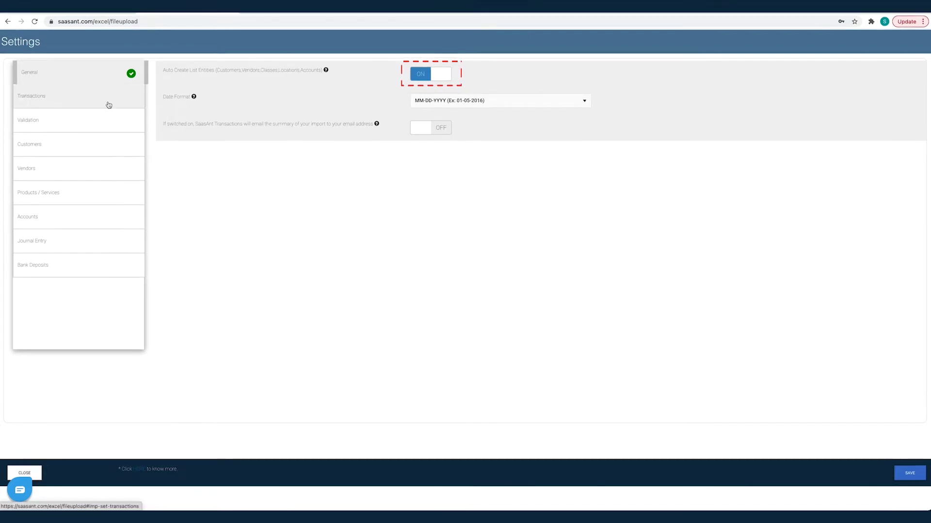
pyautogui.click(107, 145)
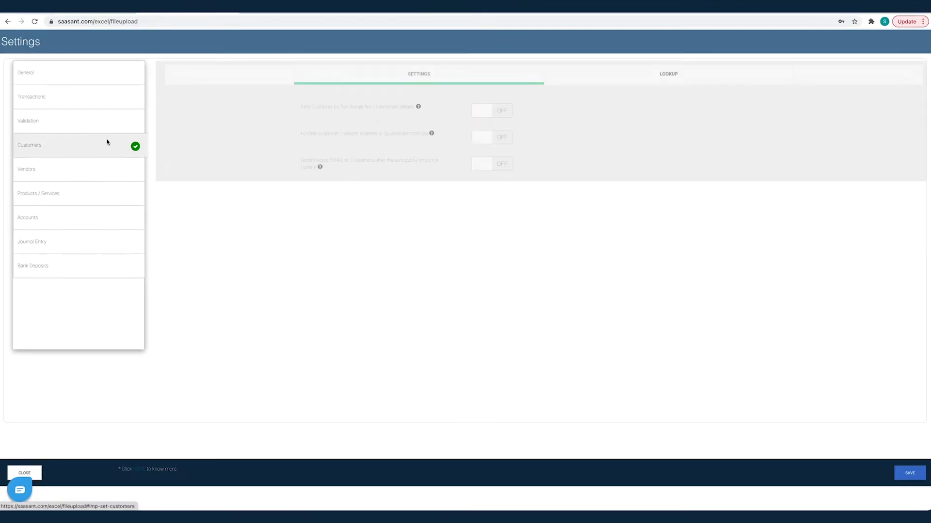
pyautogui.click(500, 110)
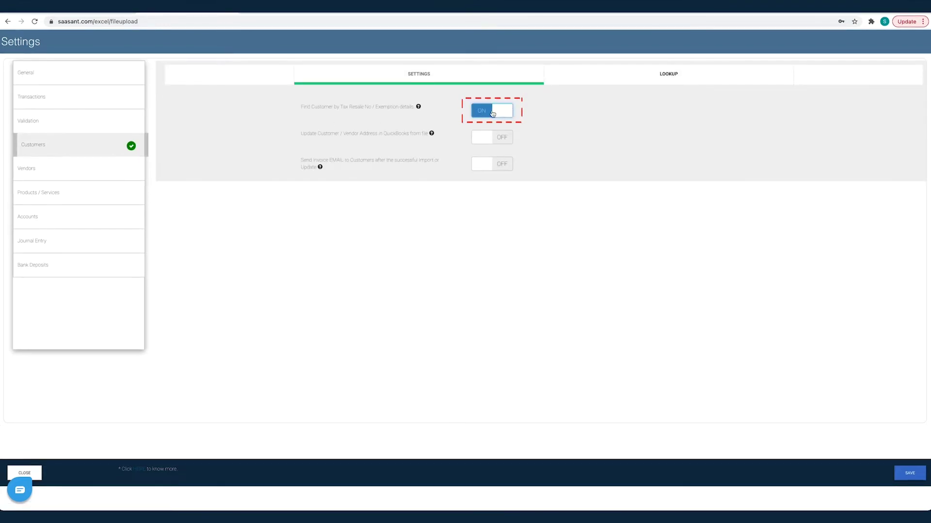
pyautogui.click(45, 196)
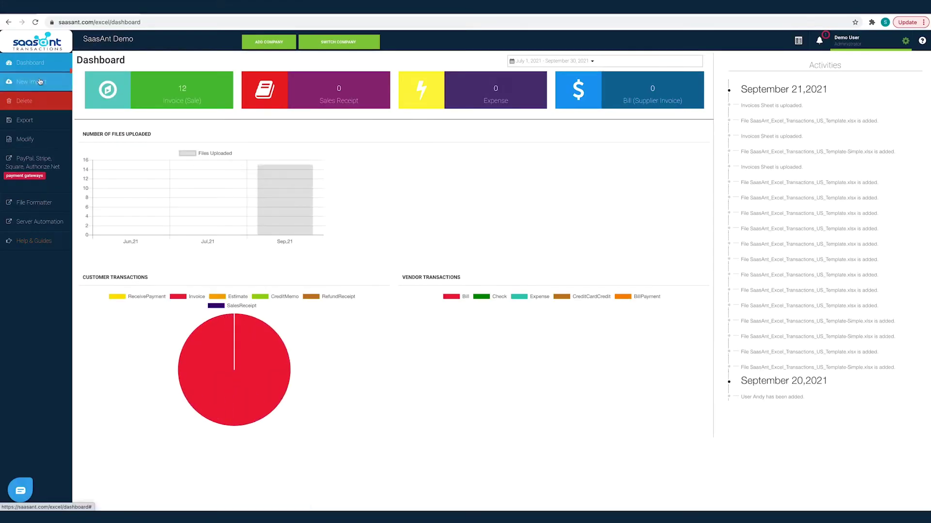
# Start a new import by uploading the US transactions template .xlsx file, then continue
pyautogui.click(41, 81)
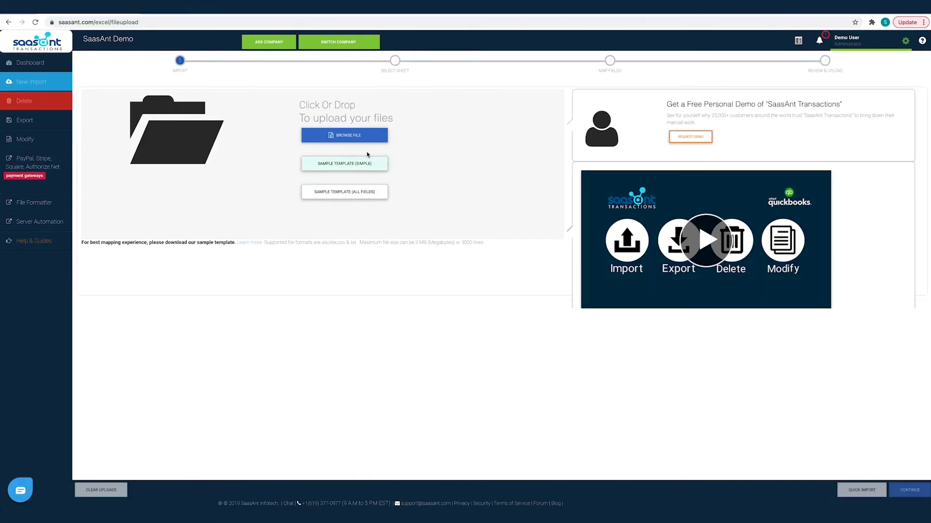
pyautogui.click(366, 137)
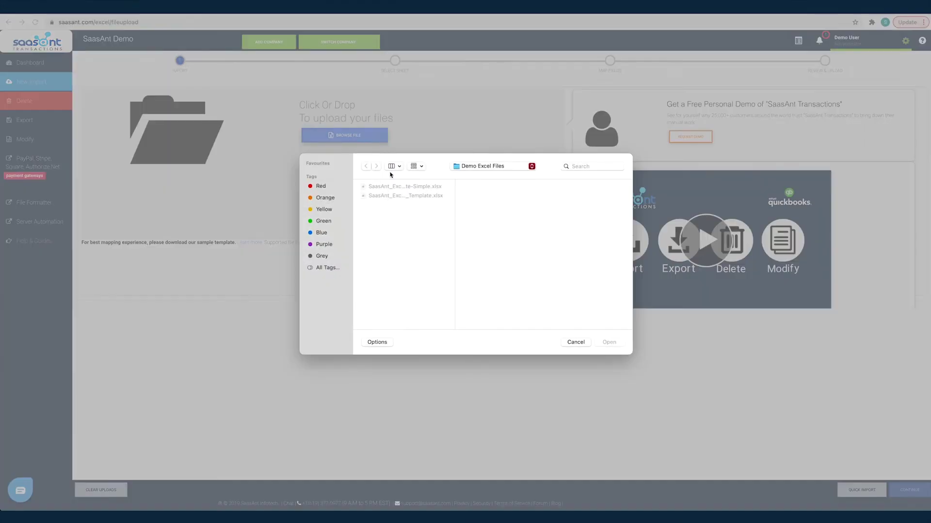
pyautogui.doubleClick(405, 196)
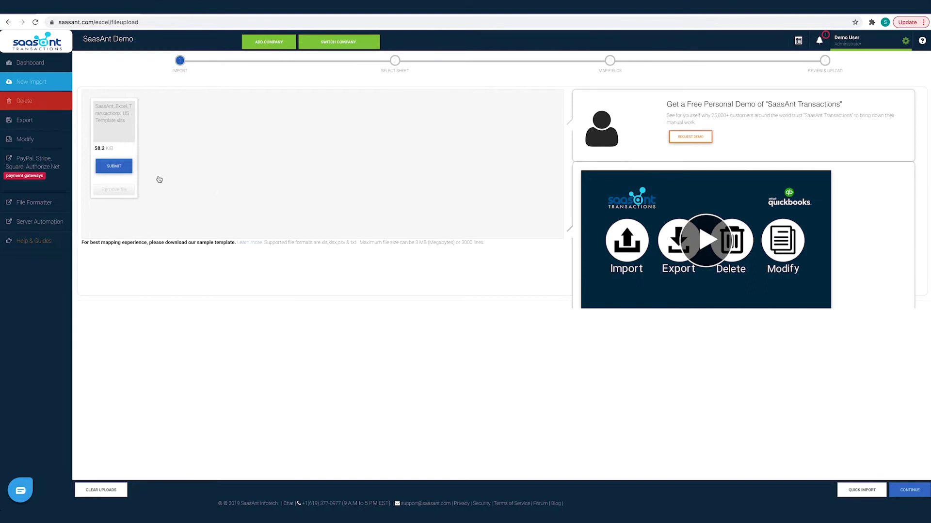
pyautogui.click(908, 490)
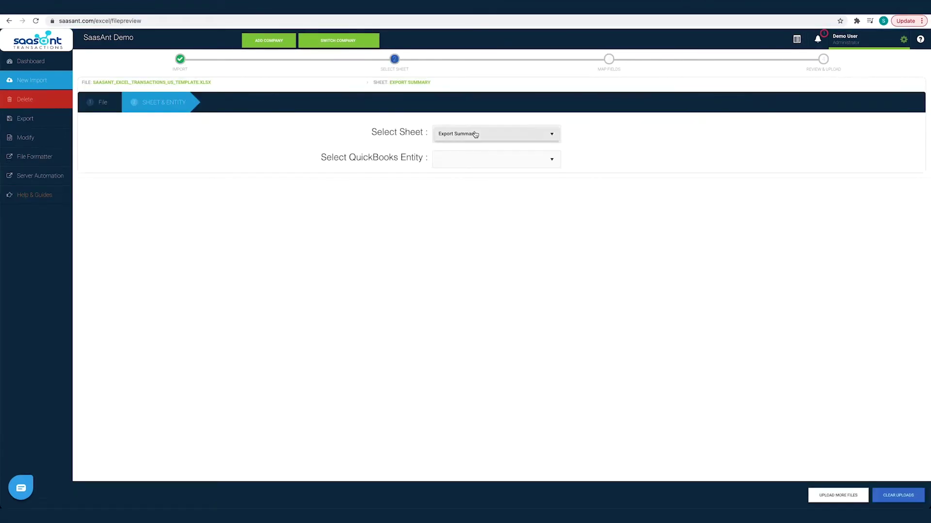
# Choose Bank Statement as both the sheet and the QuickBooks entity
pyautogui.click(475, 134)
pyautogui.scroll(-3, 466, 276)
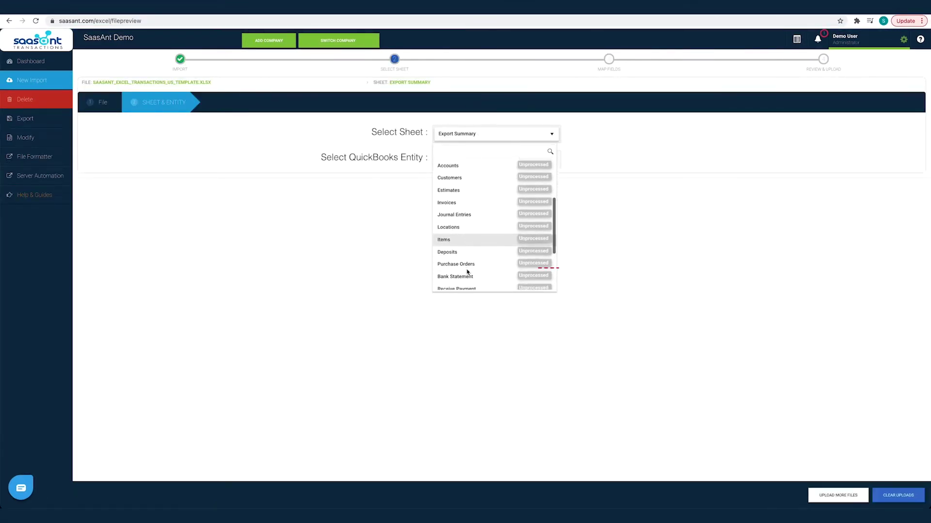
pyautogui.click(455, 276)
pyautogui.click(451, 158)
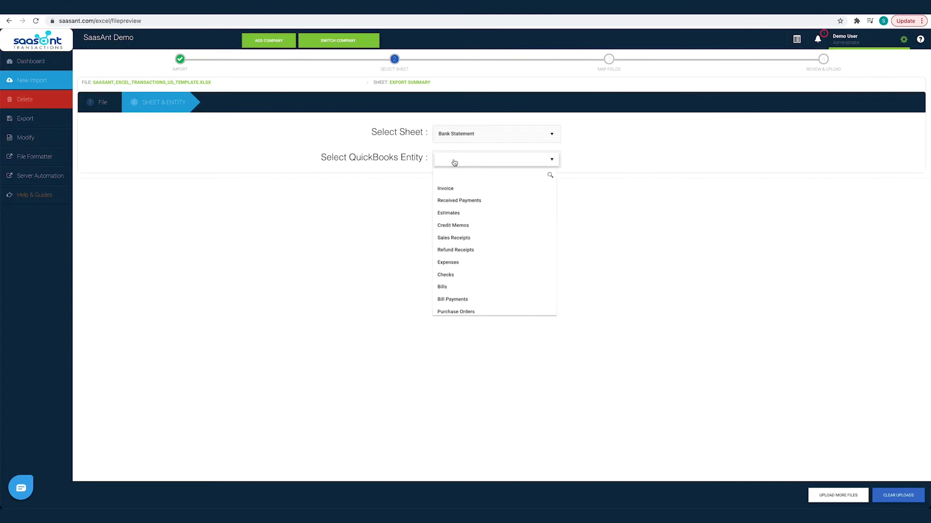
pyautogui.scroll(-2, 483, 271)
pyautogui.scroll(-3, 484, 270)
pyautogui.scroll(-3, 480, 273)
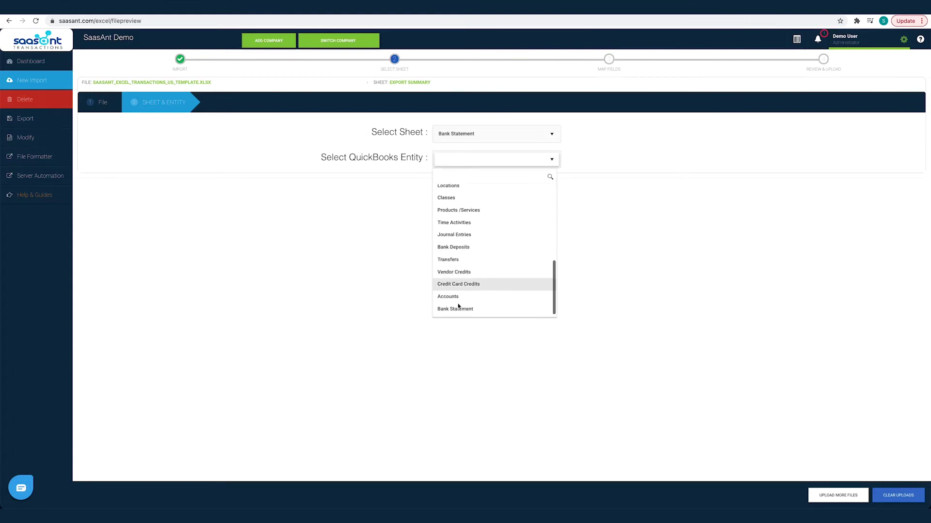
pyautogui.click(451, 313)
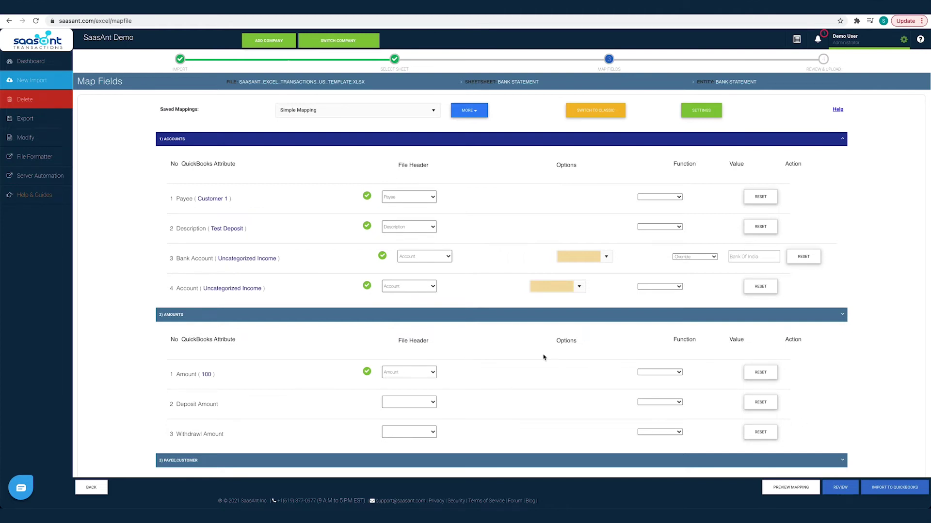
pyautogui.scroll(-2, 544, 358)
pyautogui.scroll(-3, 543, 358)
pyautogui.scroll(-2, 543, 356)
pyautogui.scroll(-2, 543, 356)
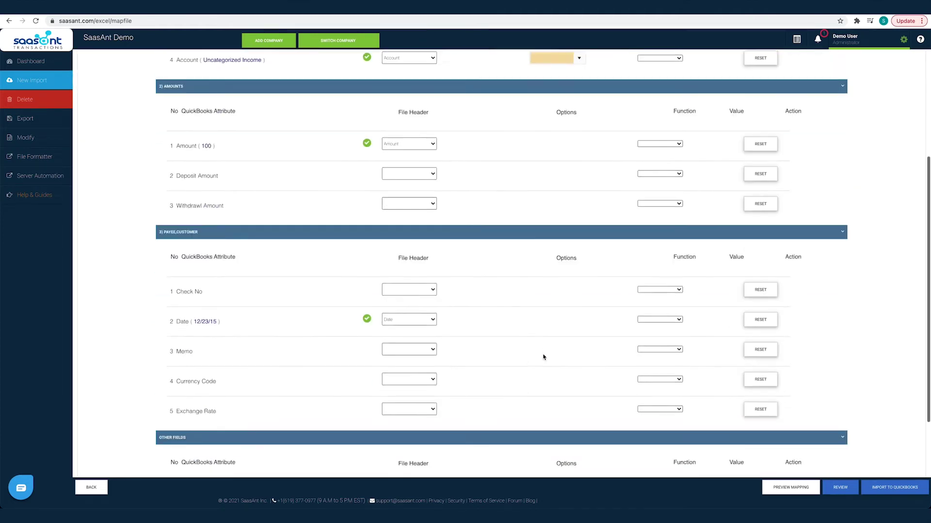
pyautogui.scroll(-2, 543, 357)
pyautogui.scroll(-2, 543, 357)
pyautogui.scroll(-2, 543, 356)
pyautogui.scroll(-1, 543, 357)
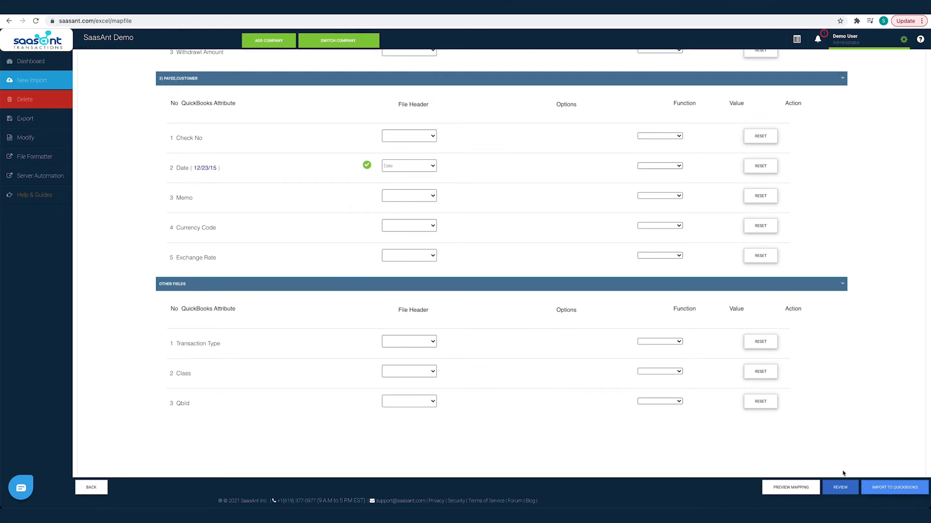
# Preview the mapped Bank Statement fields on QuickBooks Expense and Bank Deposit forms
pyautogui.click(791, 487)
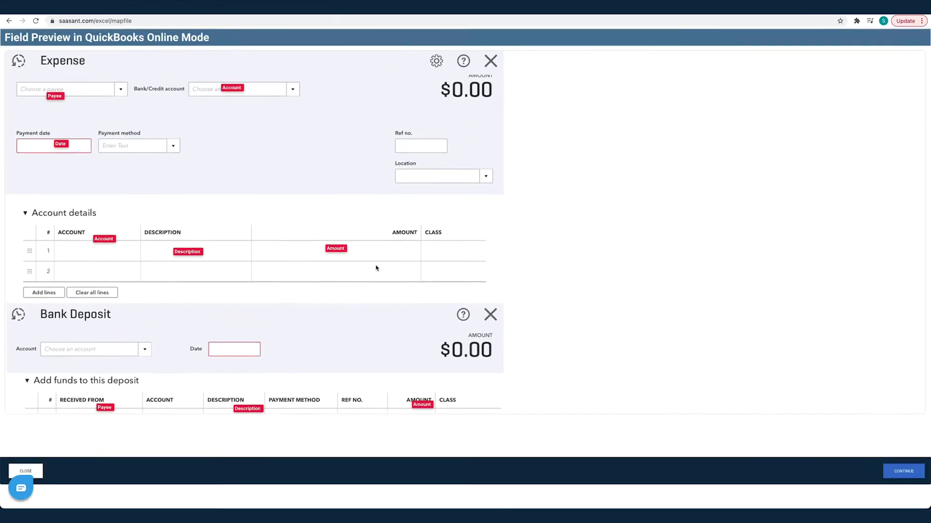
pyautogui.scroll(-1, 375, 268)
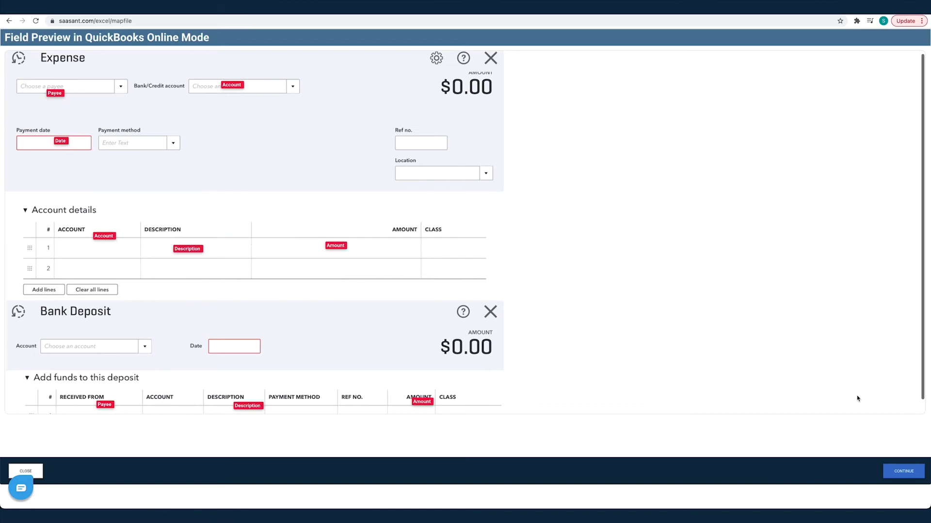
# Close the Field Preview overlay to return to Map Fields
pyautogui.click(919, 473)
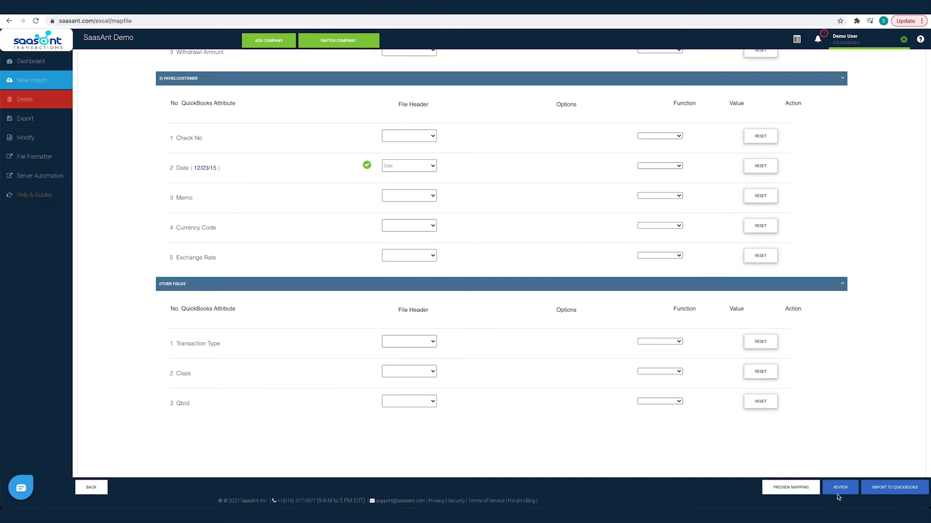
# Review the two rows, set row 1's bank account to Bank Of India, and upload
pyautogui.click(841, 487)
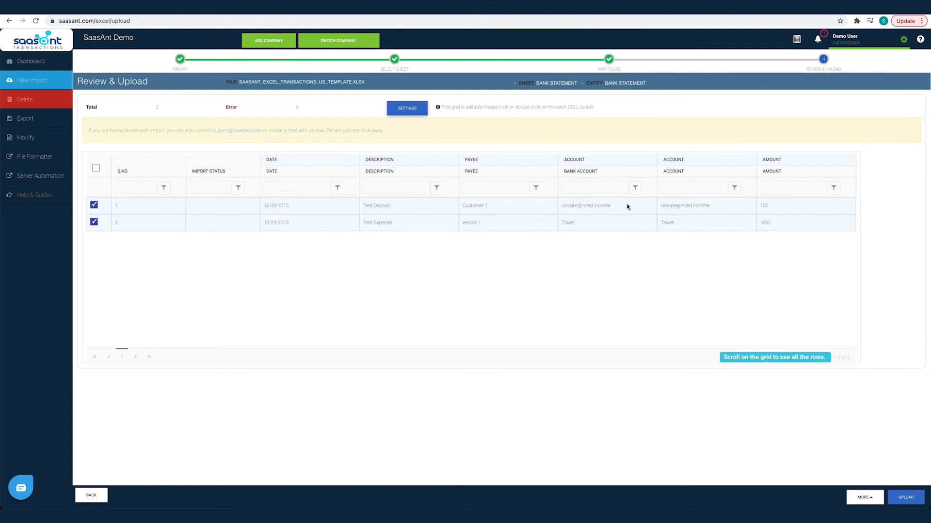
pyautogui.click(616, 281)
pyautogui.click(905, 497)
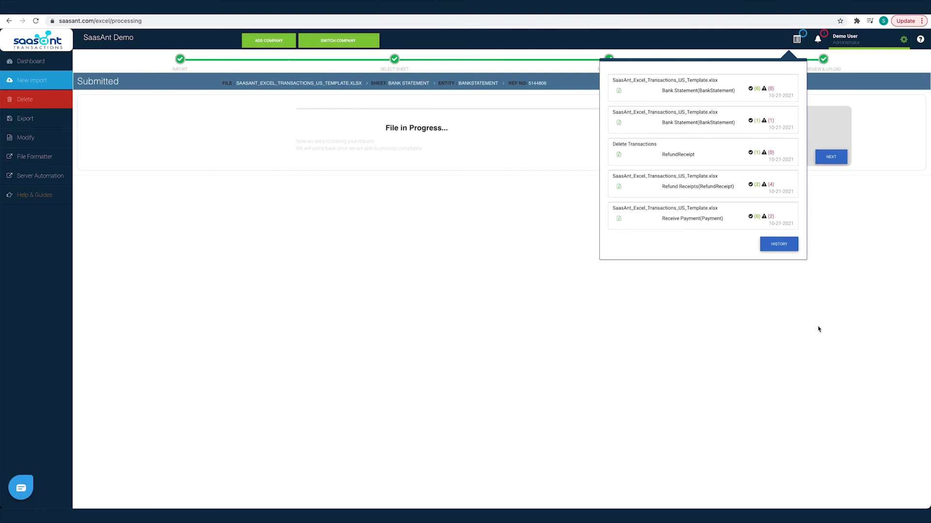
# Open the latest Bank Statement import result from the recent imports list
pyautogui.click(833, 303)
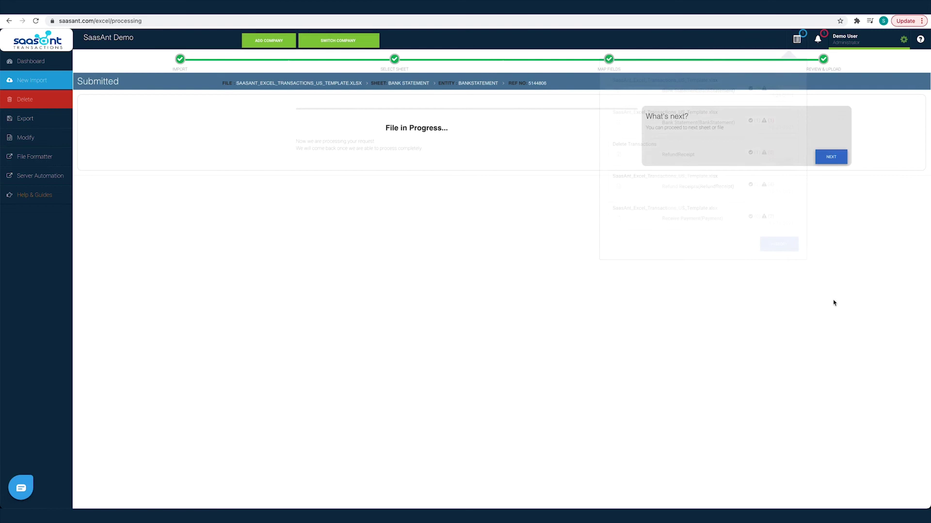
pyautogui.click(797, 38)
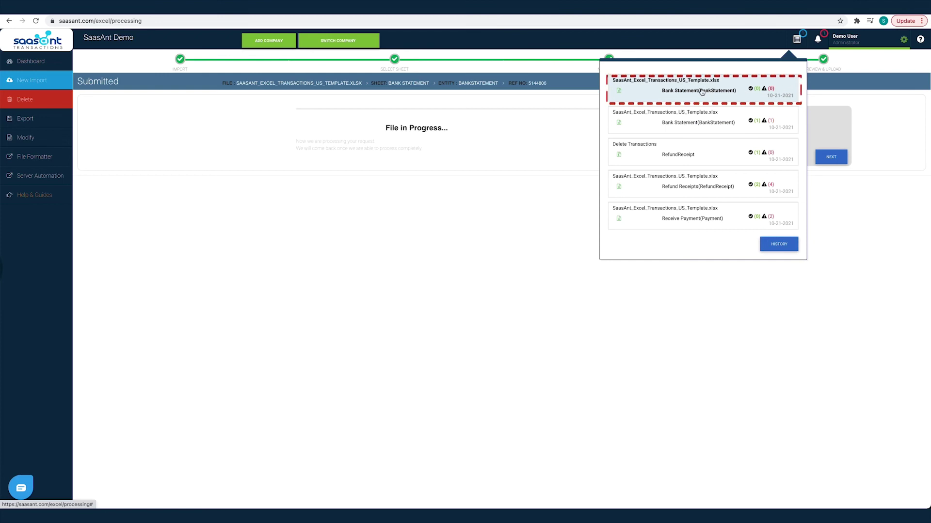
pyautogui.click(694, 92)
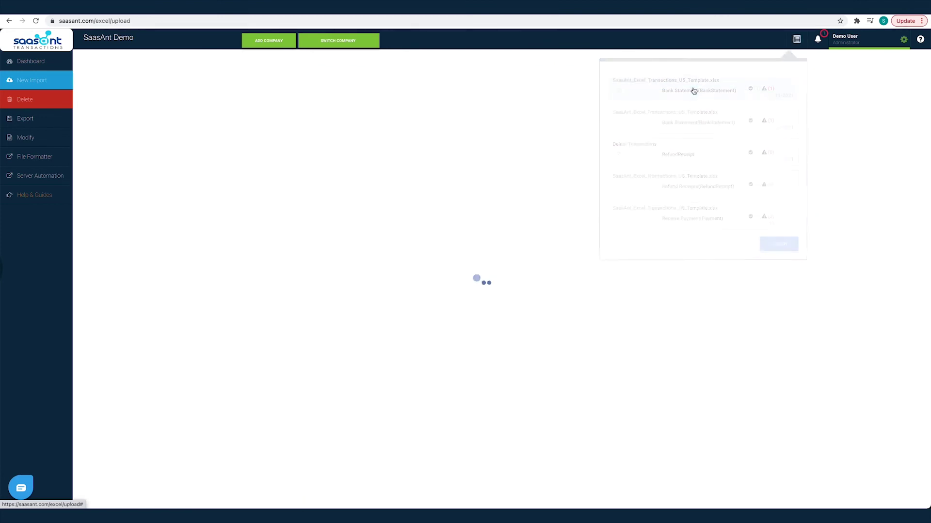
# Fix the failed Test Expense row's accounts to Savings and check the success records
pyautogui.click(202, 236)
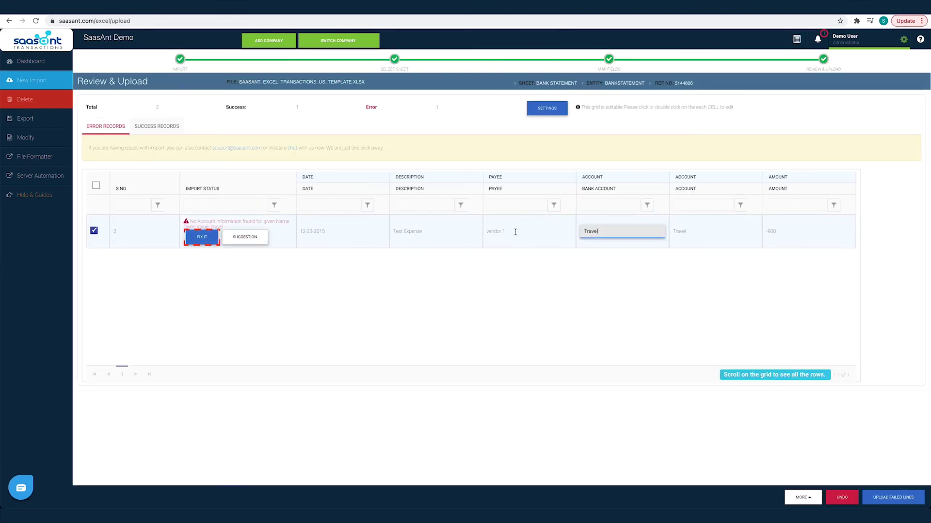
pyautogui.click(614, 279)
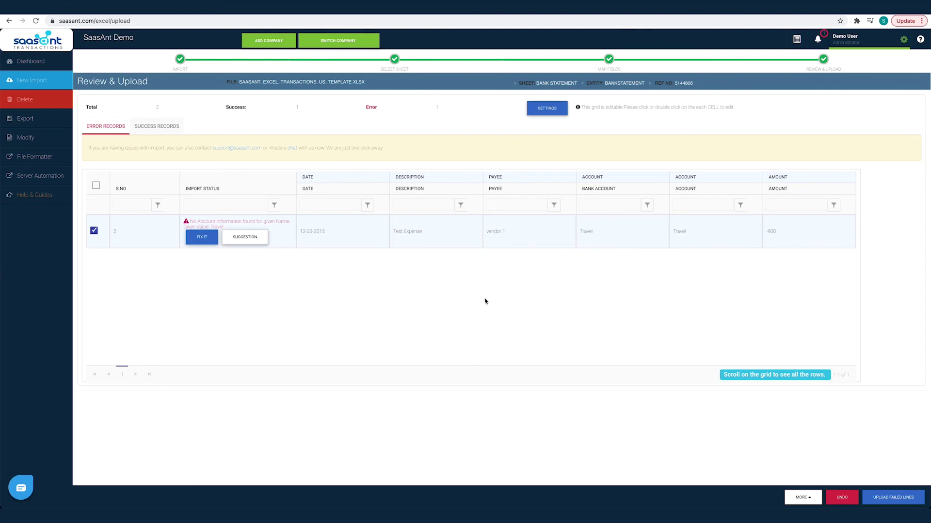
pyautogui.click(157, 126)
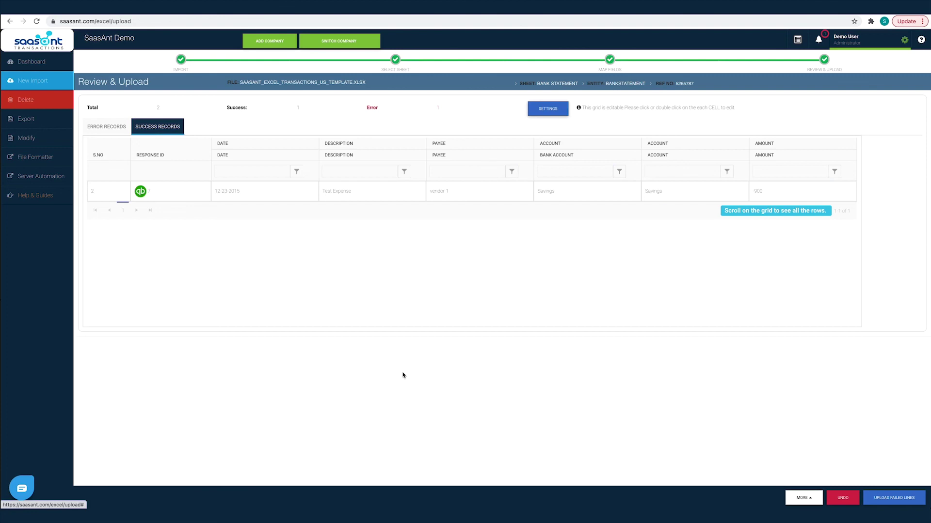
# Undo the import, deleting the Test Expense from QuickBooks Online and confirming
pyautogui.click(843, 499)
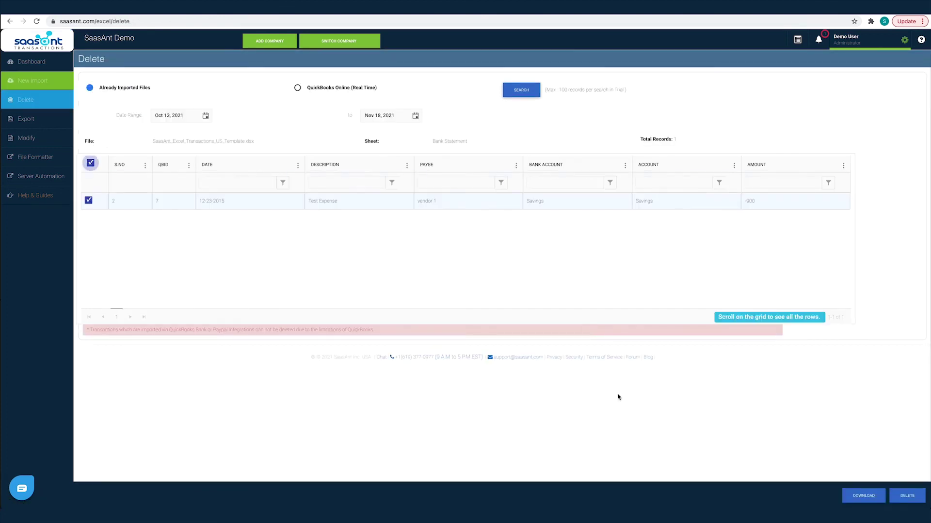
pyautogui.click(907, 496)
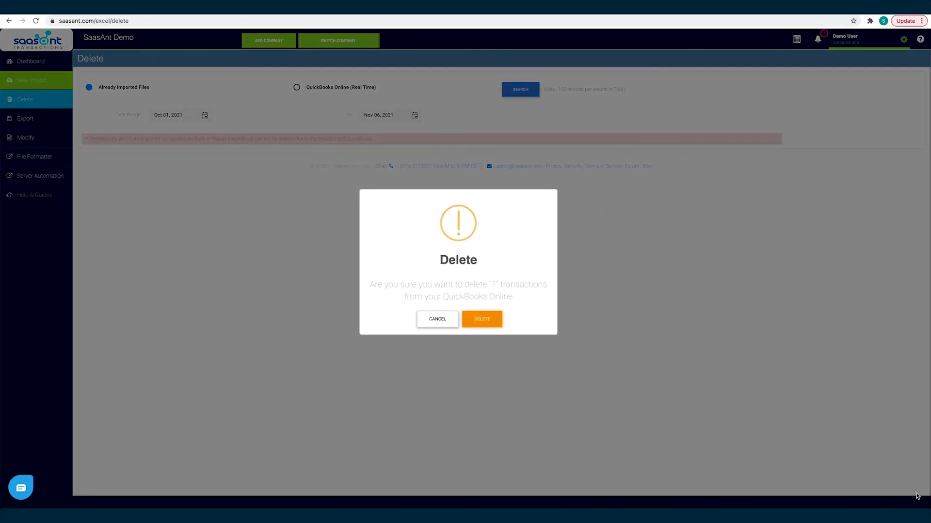
pyautogui.click(482, 319)
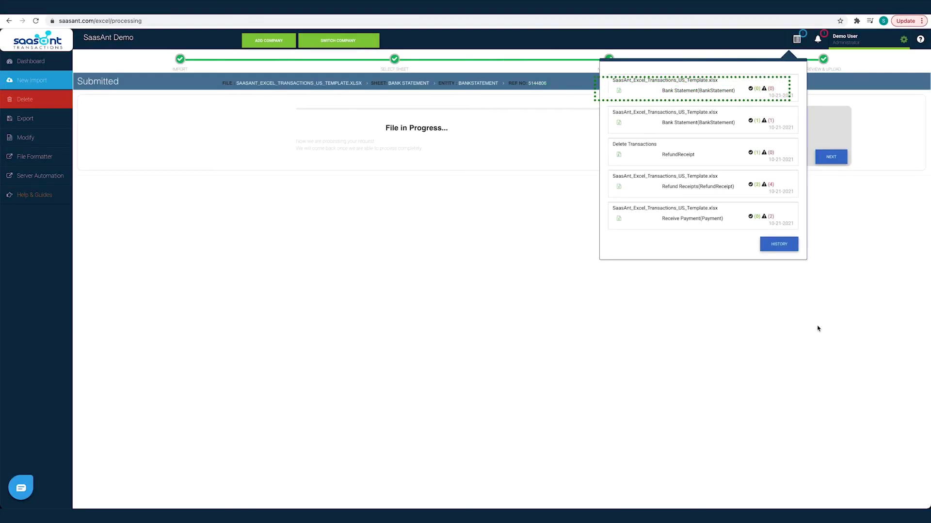